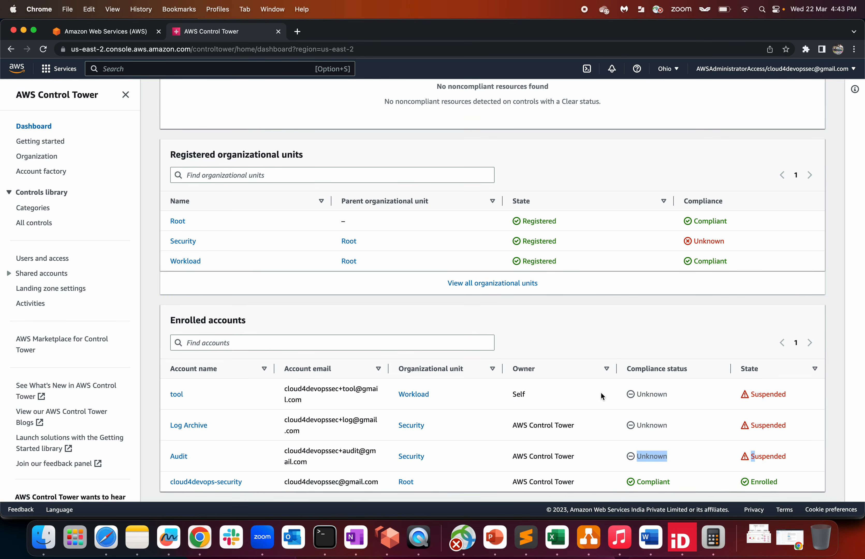
- Switch to Safari and check the account ID of the signed-in LGTICW-2 account
scroll(600, 392, "up", 15)
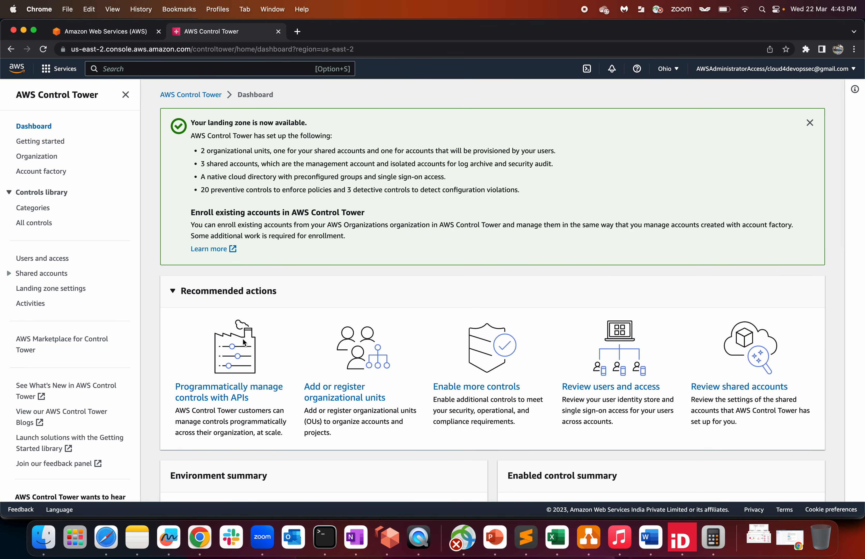
left_click(105, 537)
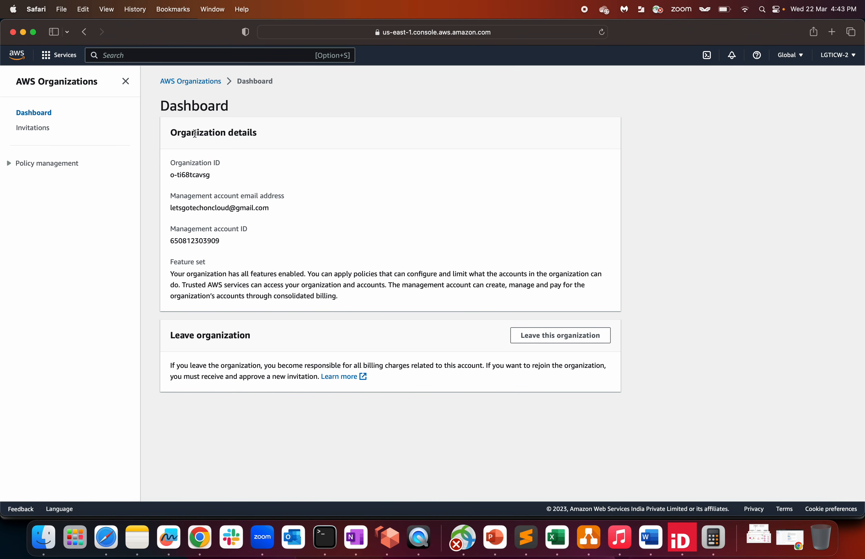
left_click(837, 55)
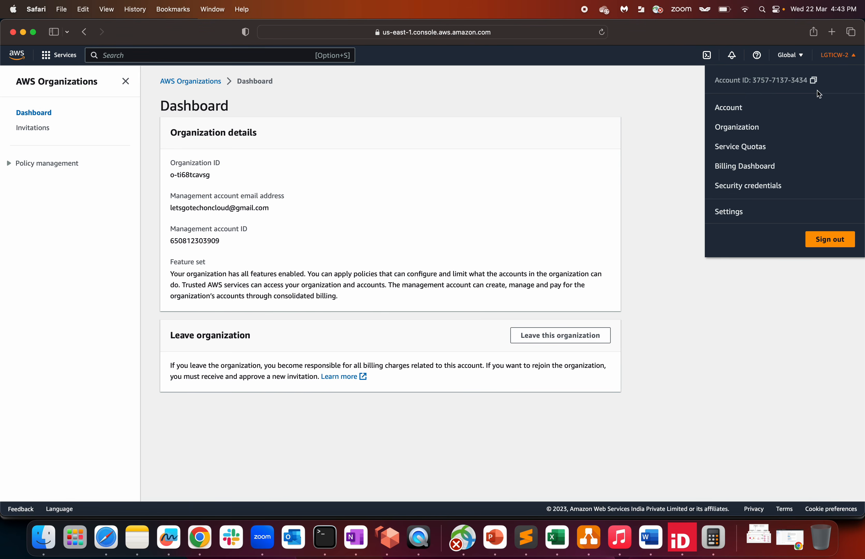
left_click(735, 381)
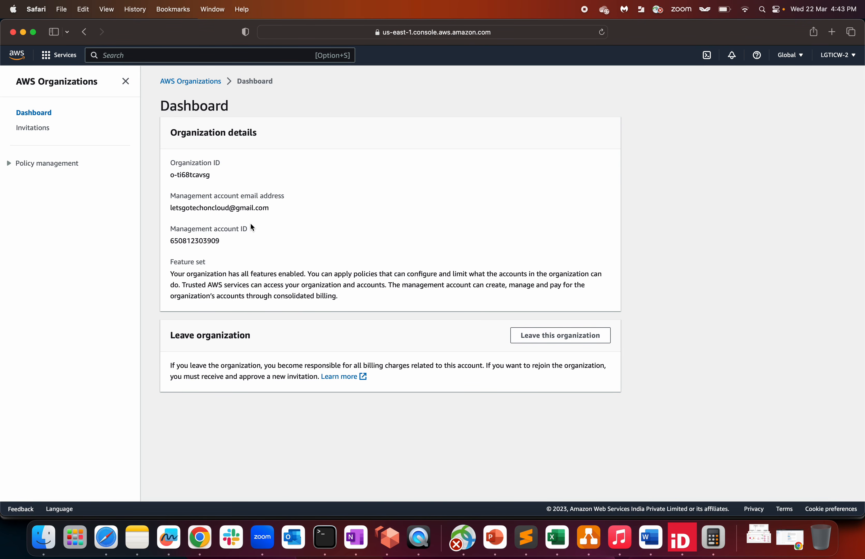
- Check the management account ID, and remove the LGTICW-2 account from its current organization
left_click_drag(174, 242, 225, 243)
left_click(319, 245)
left_click(545, 339)
left_click(532, 340)
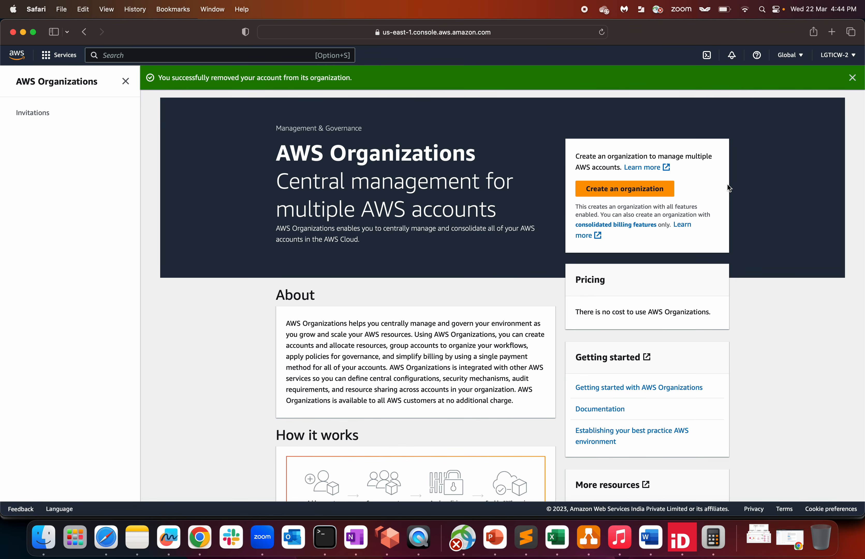
- Switch to Chrome, open AWS Organizations, and expand the Workload and Security organizational units
left_click(200, 538)
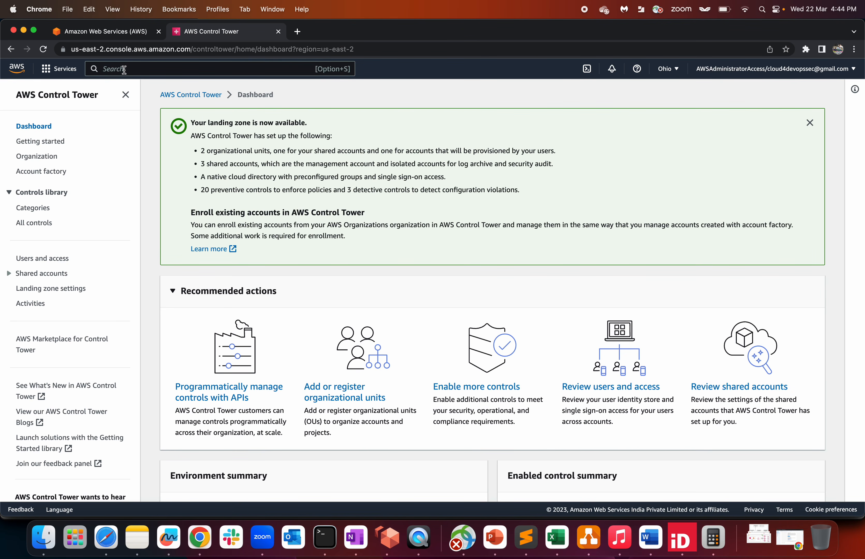
type("aws org")
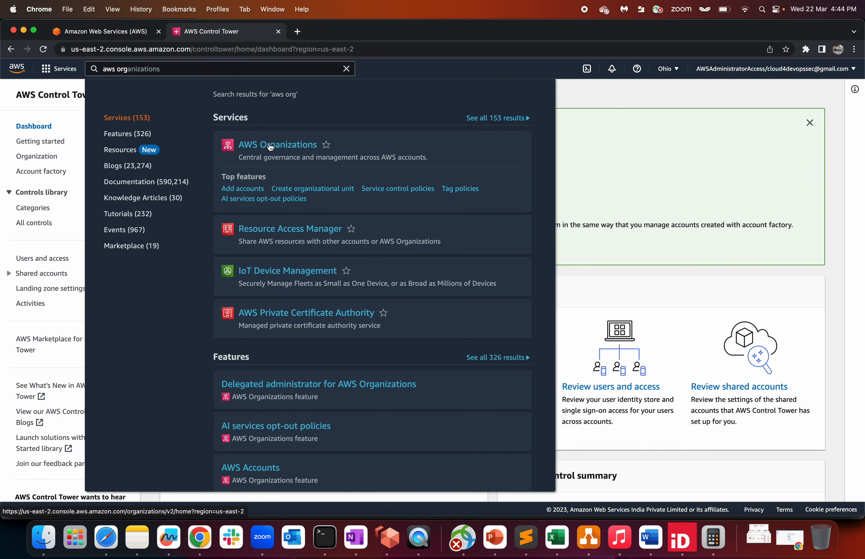
left_click(270, 146)
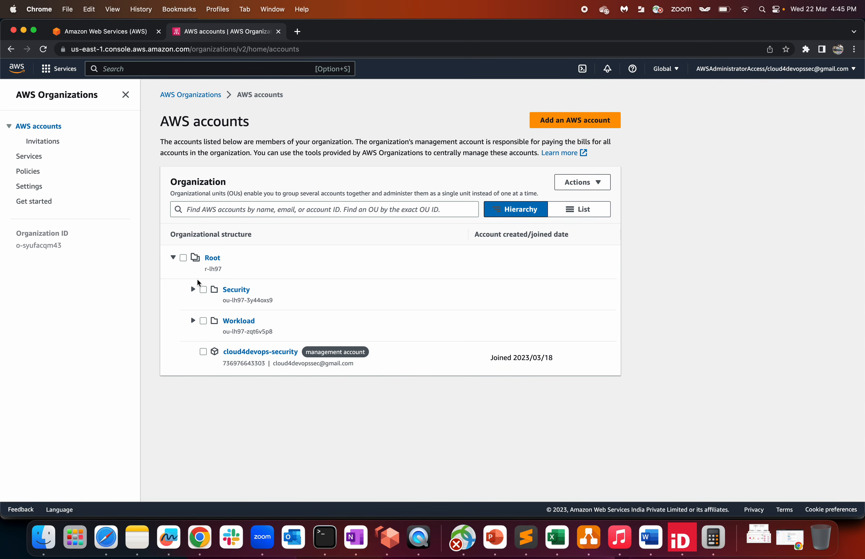
left_click(192, 321)
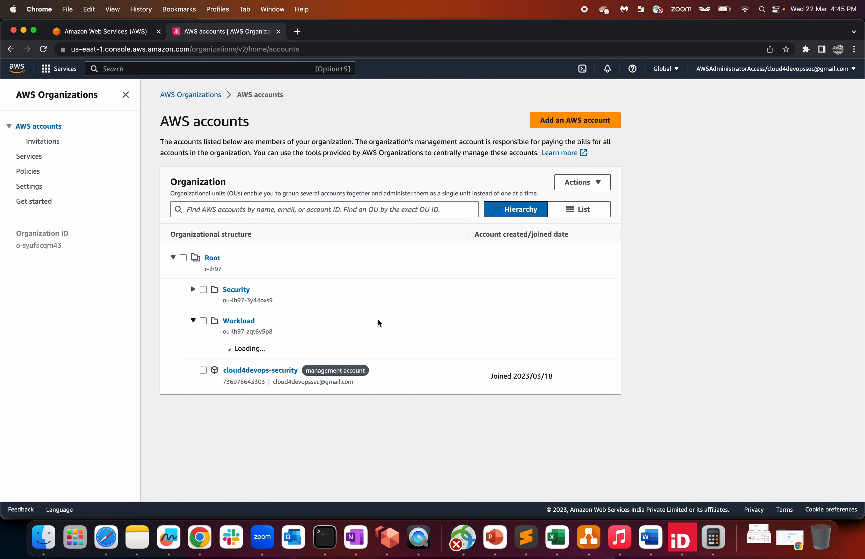
left_click(192, 290)
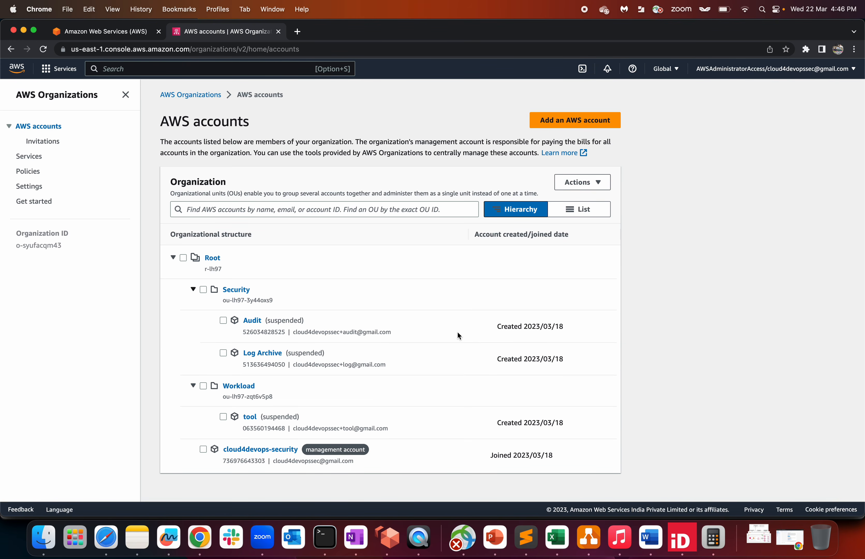
- Start adding an AWS account to the organization using the option to invite an existing account
left_click(46, 143)
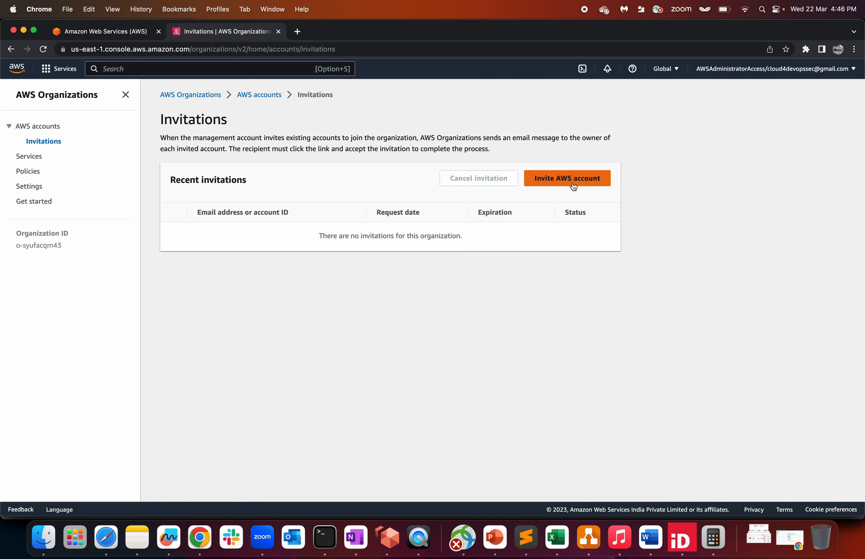
left_click(42, 128)
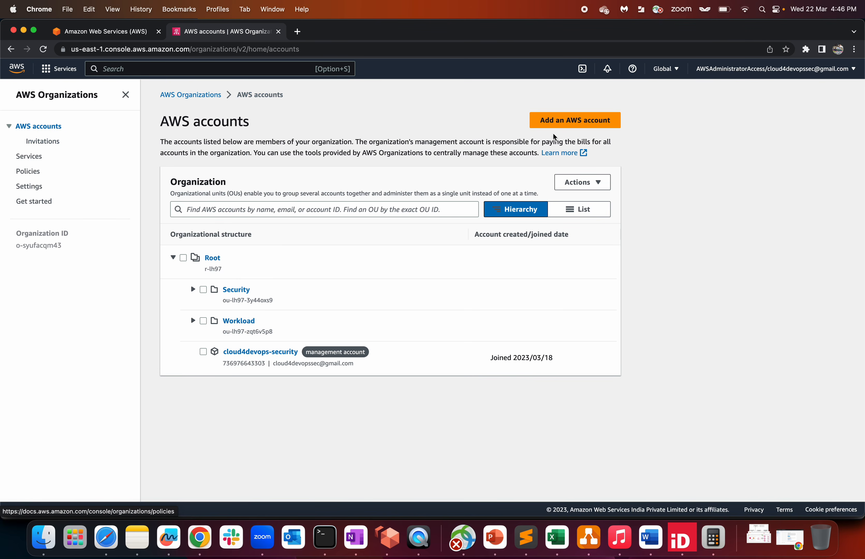
left_click(573, 126)
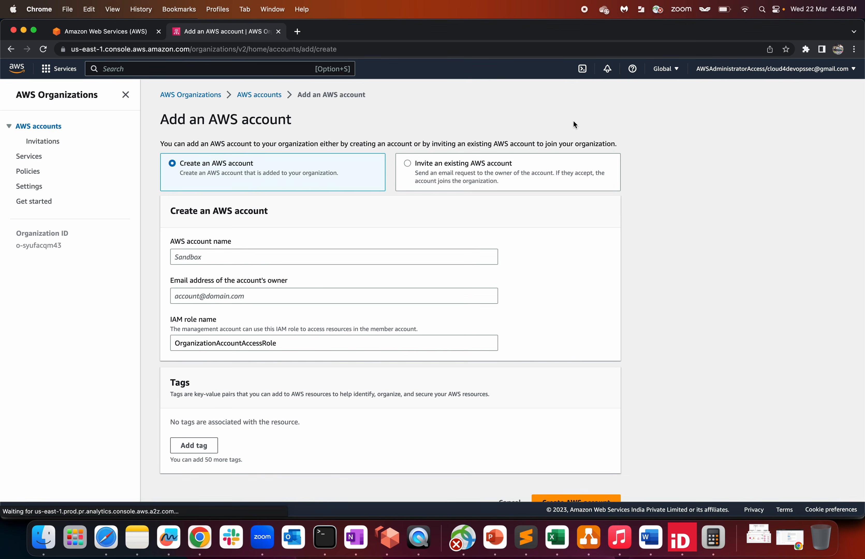
left_click(452, 169)
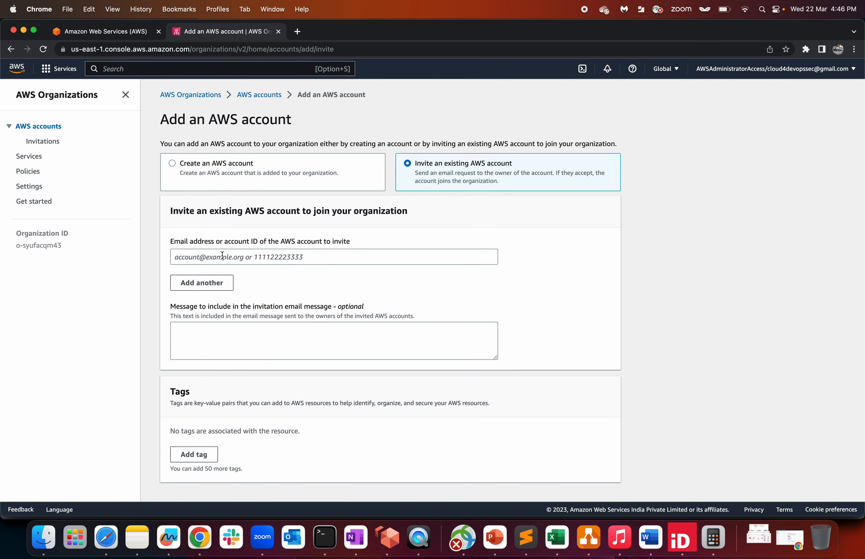
left_click(230, 253)
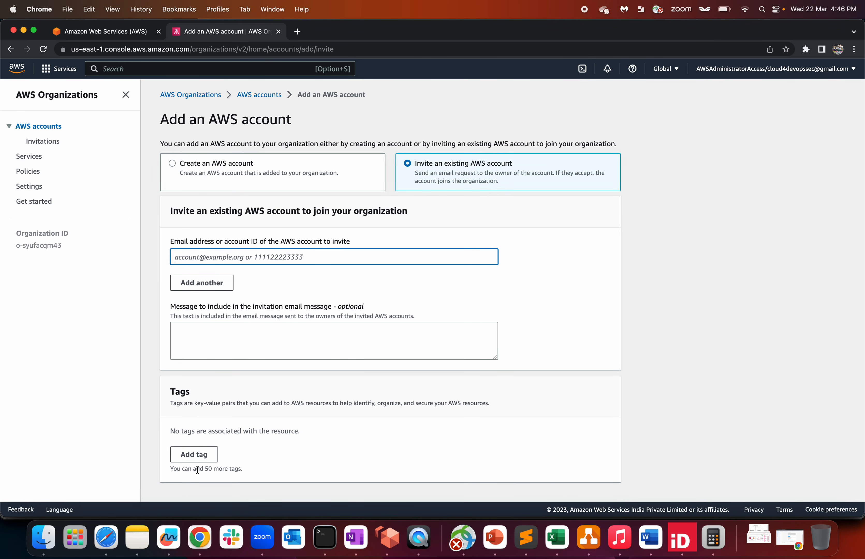
- Copy the LGTICW-2 account ID from Safari and paste it into the invitation form in Chrome as the account to invite
left_click(108, 547)
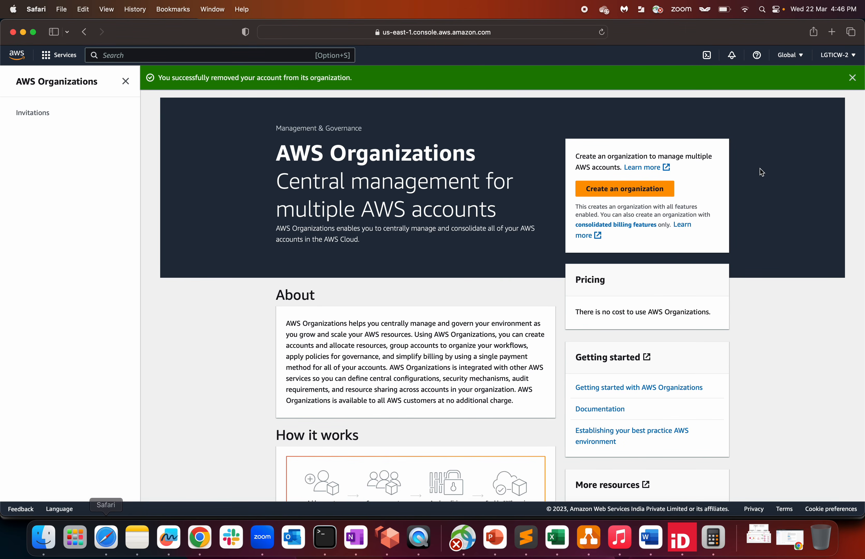
left_click(834, 55)
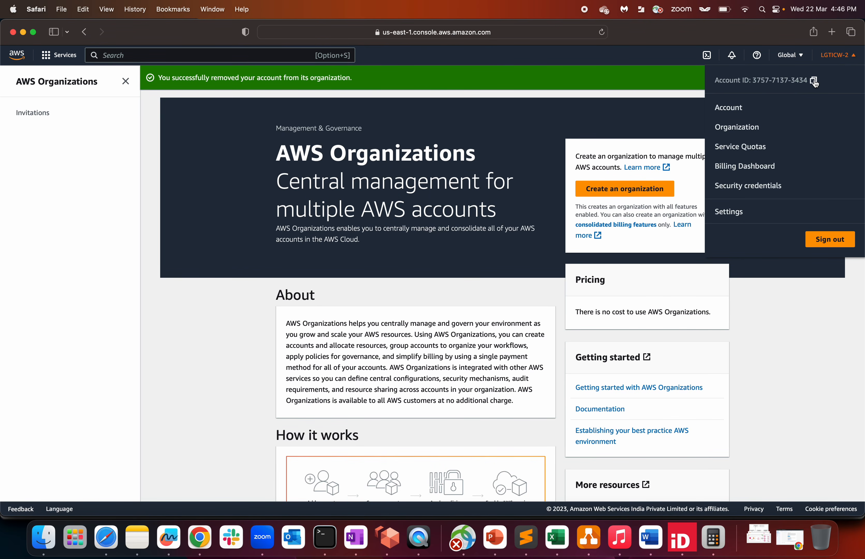
left_click(190, 541)
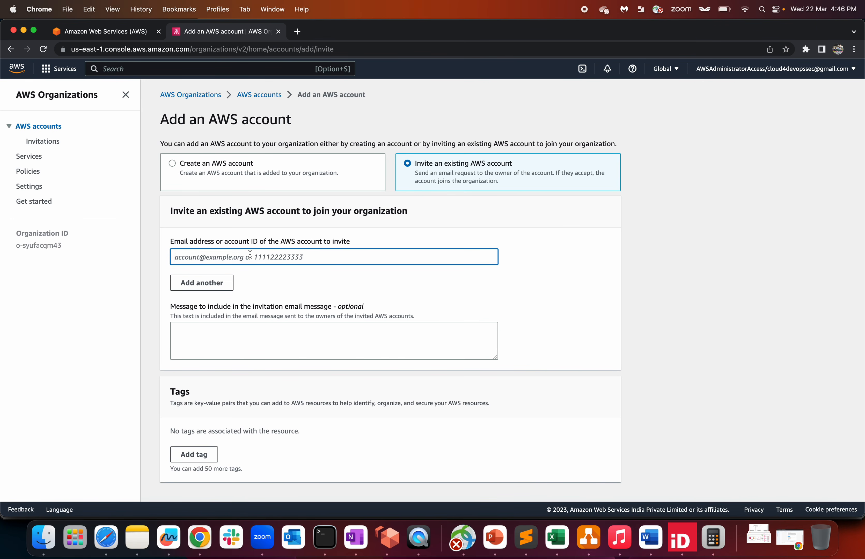
key("super+v")
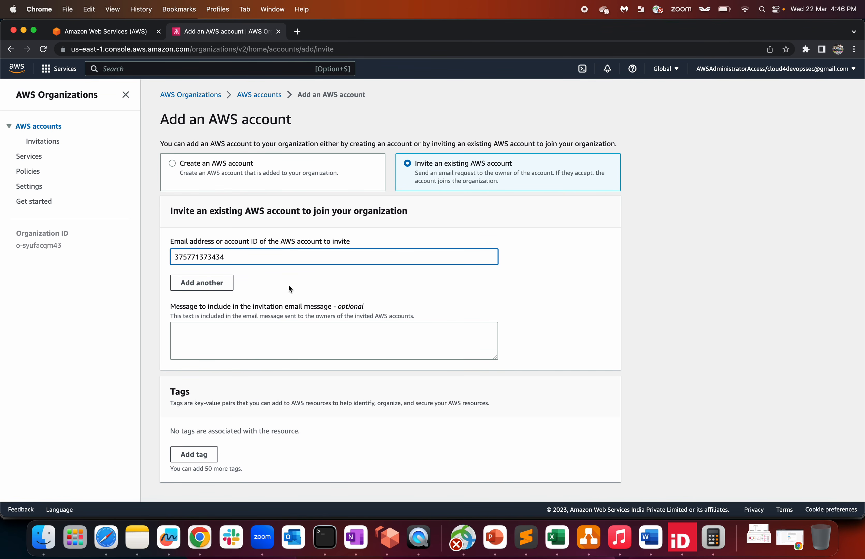
- Add the invitation message "please accept the invite.." and send the invitation
left_click(326, 344)
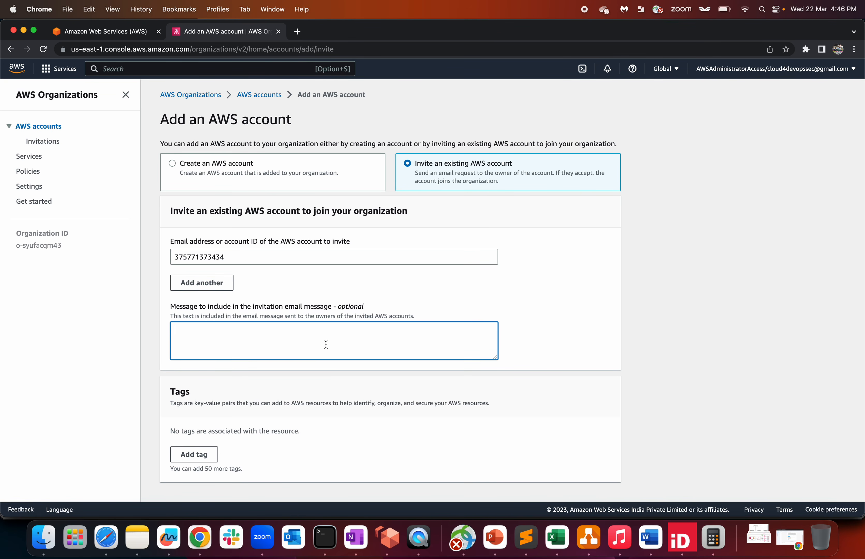
type("accept the invite ..")
left_click(175, 330)
type("please")
scroll(269, 367, "down", 2)
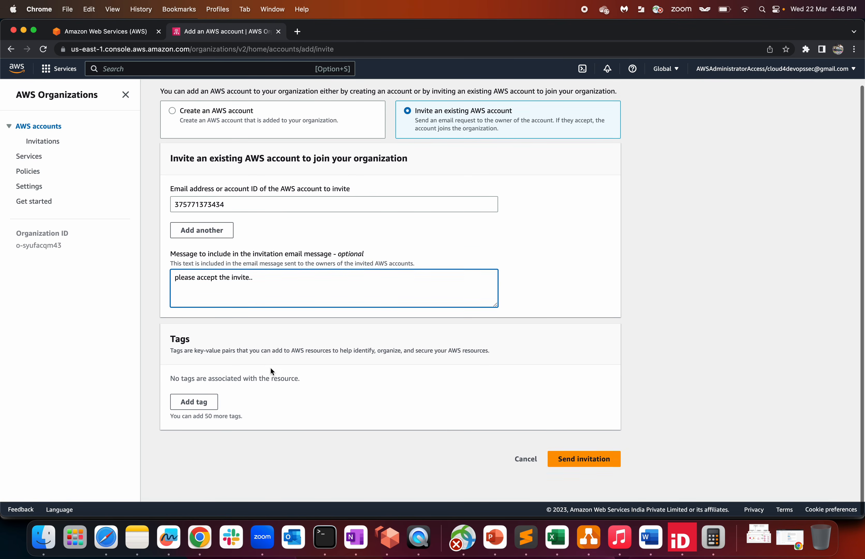
left_click(574, 485)
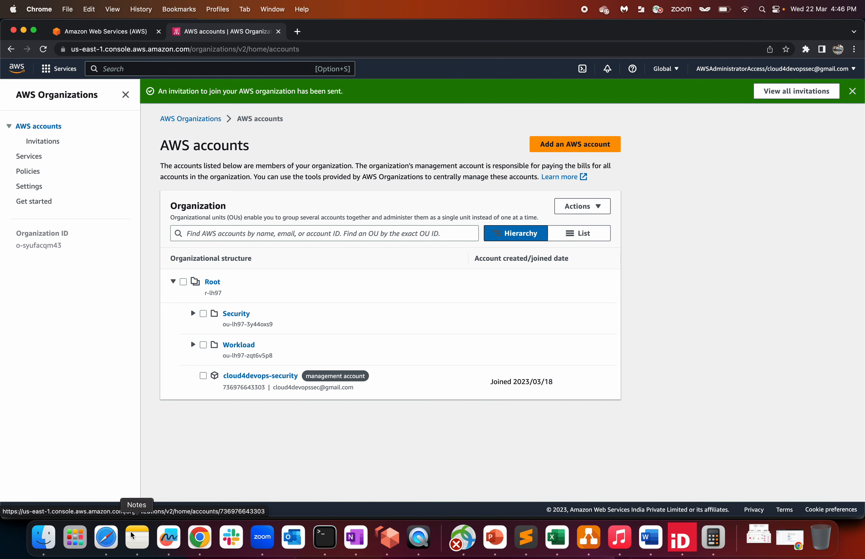
- Switch to Safari, open the LGTICW-2 account's organization invitations, and reload the page
left_click(105, 542)
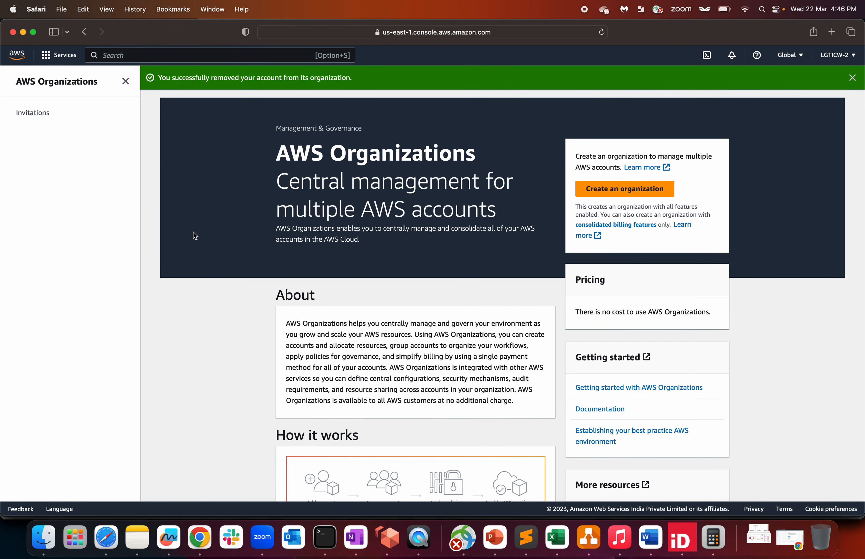
left_click(39, 115)
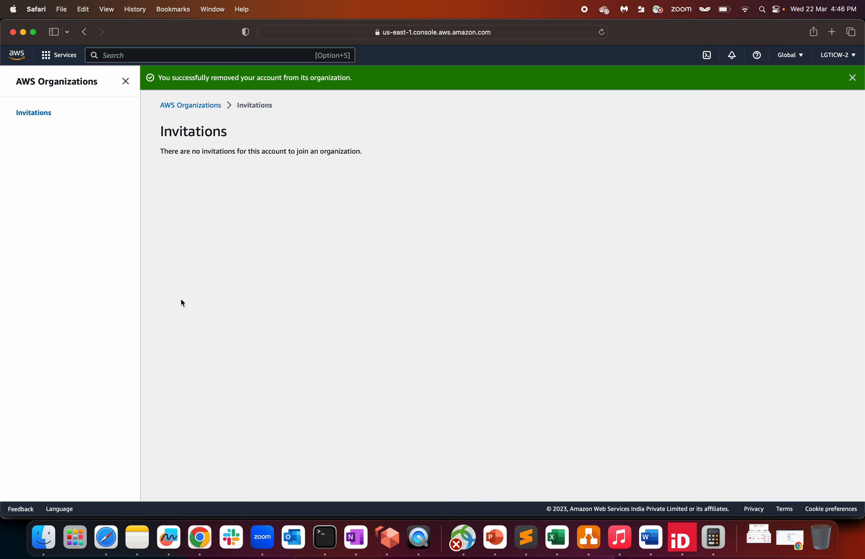
left_click(602, 33)
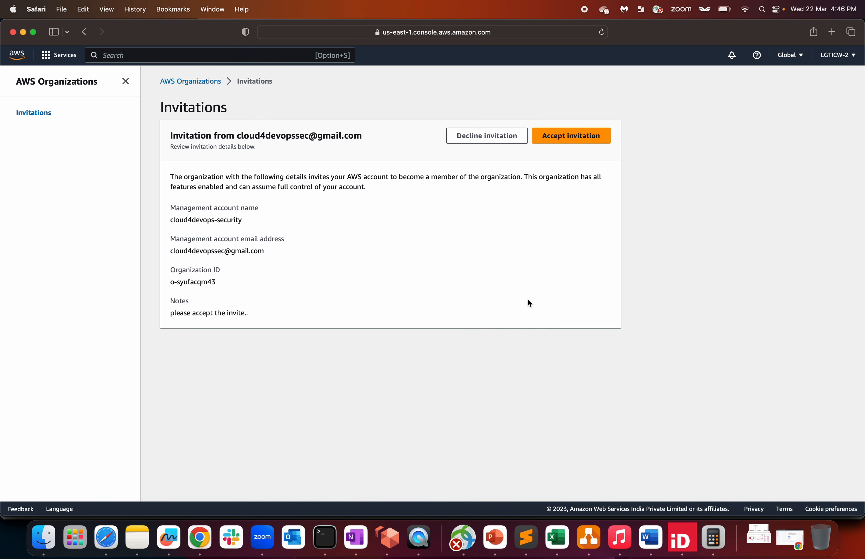
- Review the sender of the invitation and accept it to join the organization
left_click_drag(172, 135, 328, 145)
left_click(328, 144)
left_click_drag(246, 135, 373, 135)
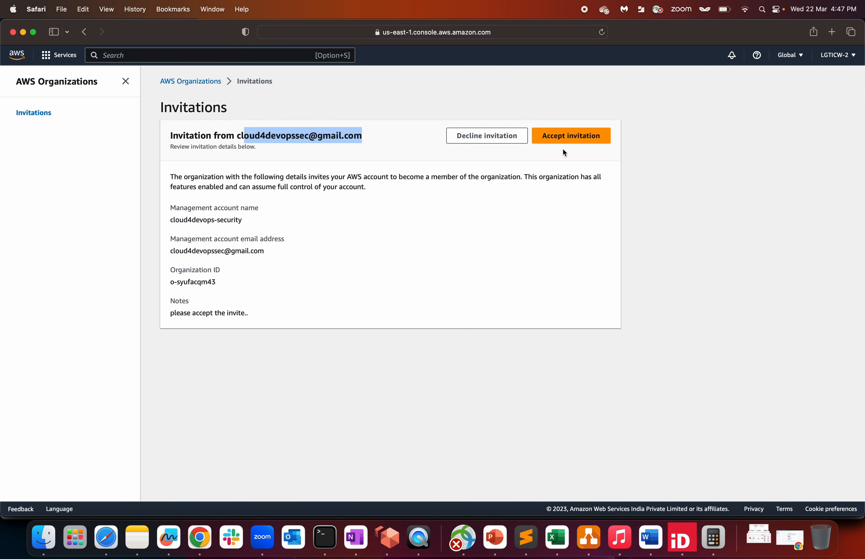
left_click(565, 134)
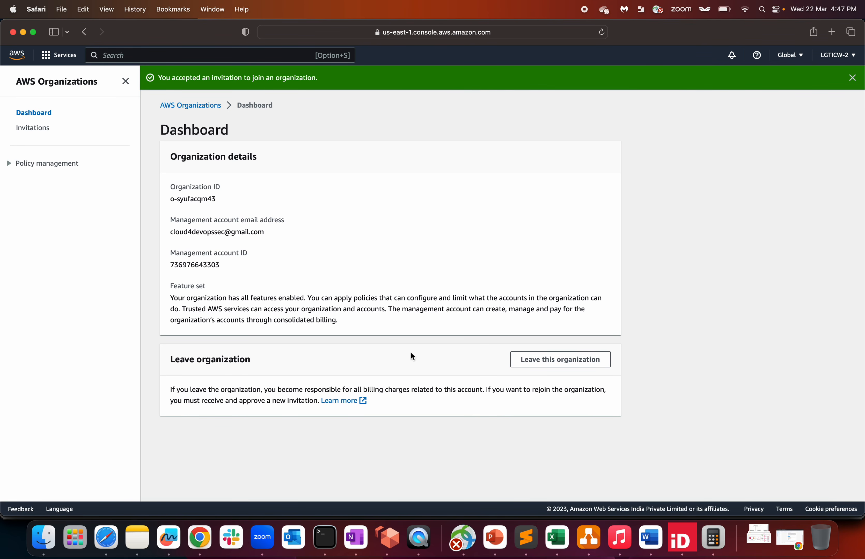
- Switch to Chrome, refresh the AWS accounts list, and move the LGTICW-2 account into the Workload organizational unit
left_click(199, 537)
left_click(43, 50)
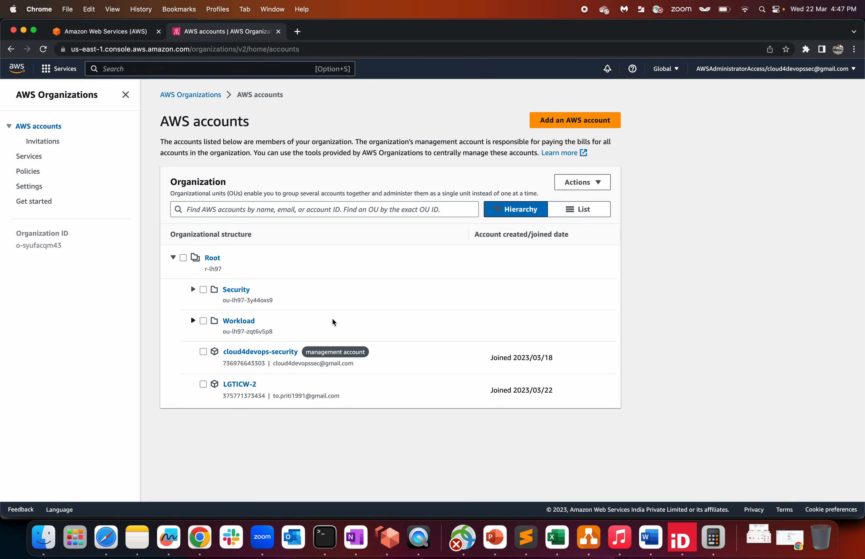
left_click(202, 385)
left_click(593, 182)
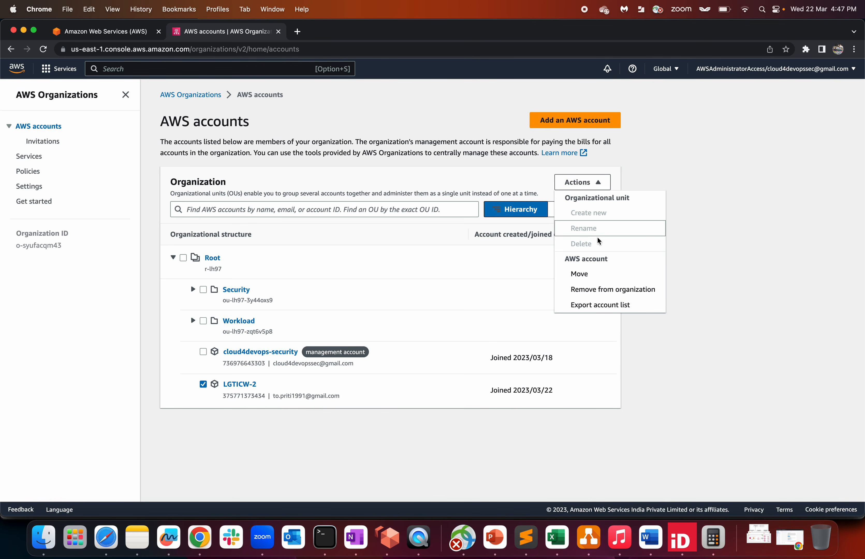
left_click(588, 274)
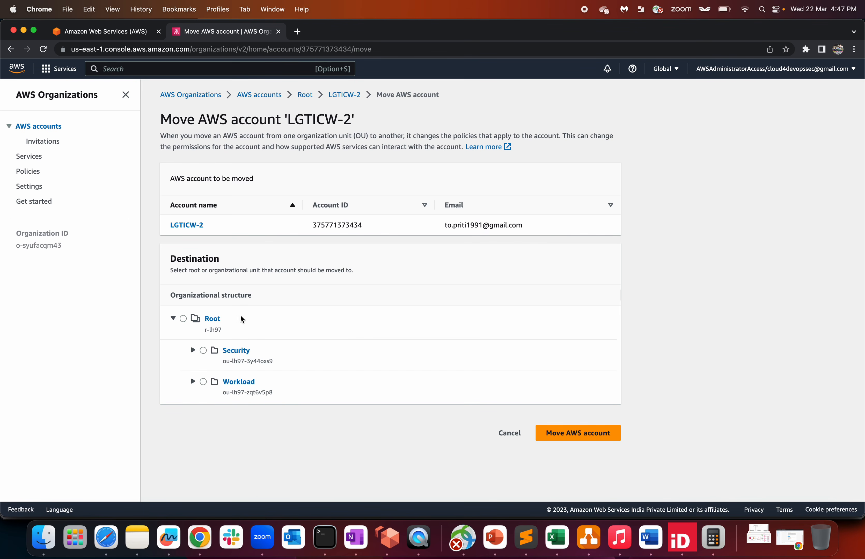
left_click(203, 381)
left_click(588, 436)
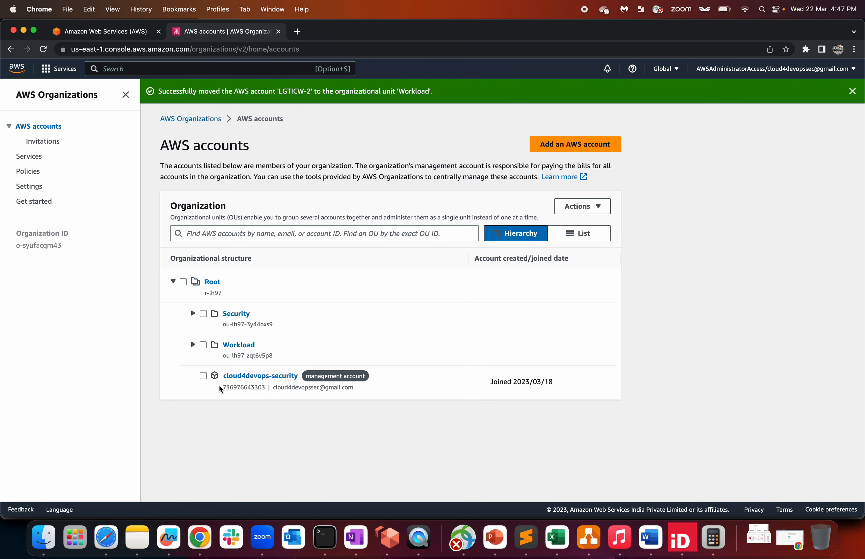
- Open the LGTICW-2 account under the Workload unit and review its applied service control policies
left_click(193, 344)
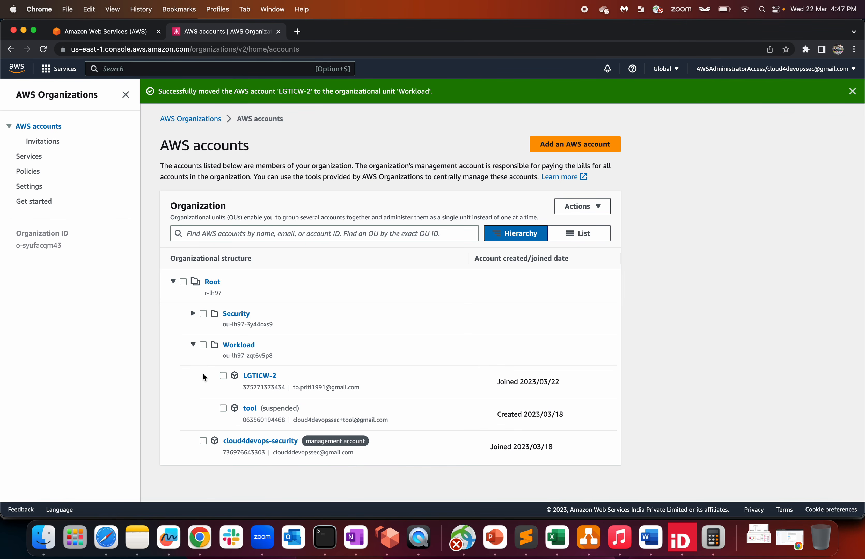
left_click_drag(203, 373, 341, 372)
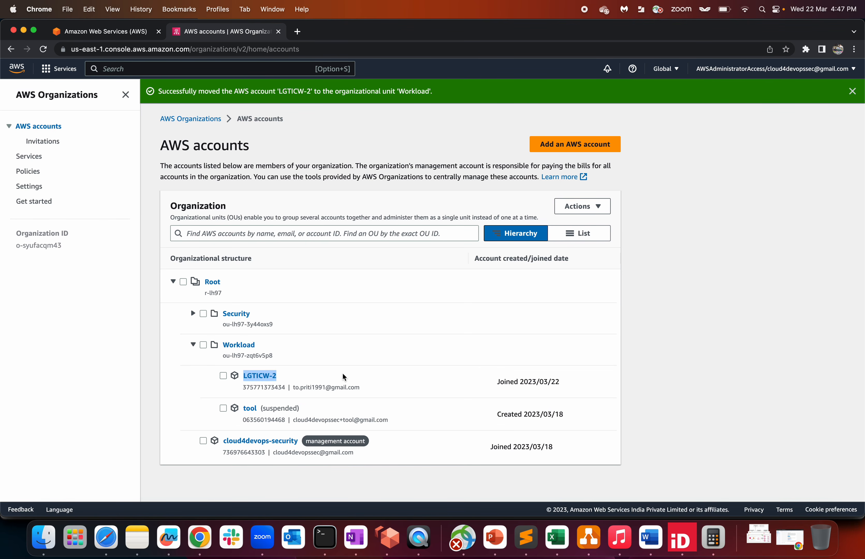
left_click(263, 376)
left_click(228, 414)
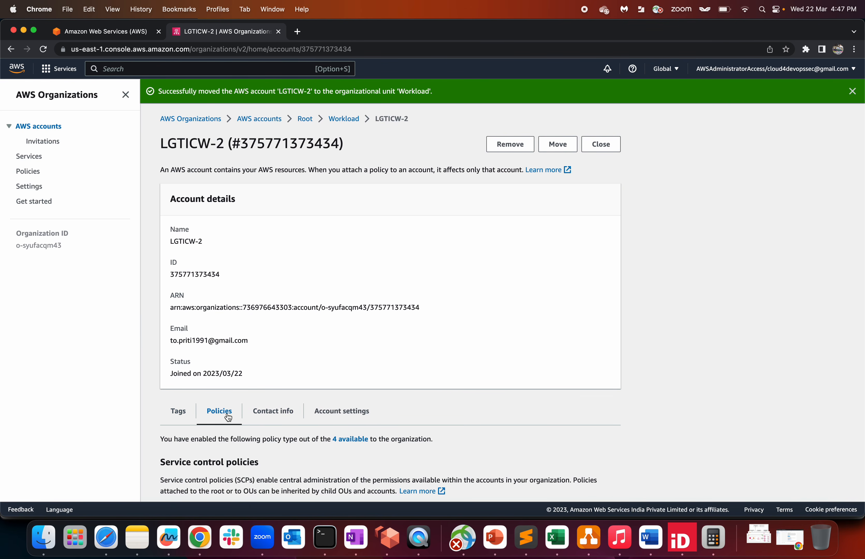
scroll(339, 391, "down", 5)
left_click_drag(182, 360, 364, 482)
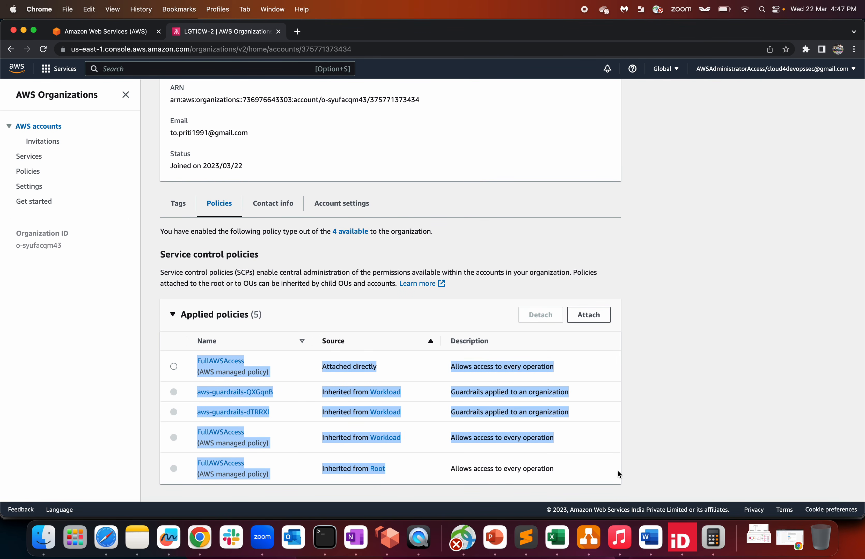
- Search the AWS console for "aws control tower" and open the Control Tower service in a new browser tab
left_click(649, 463)
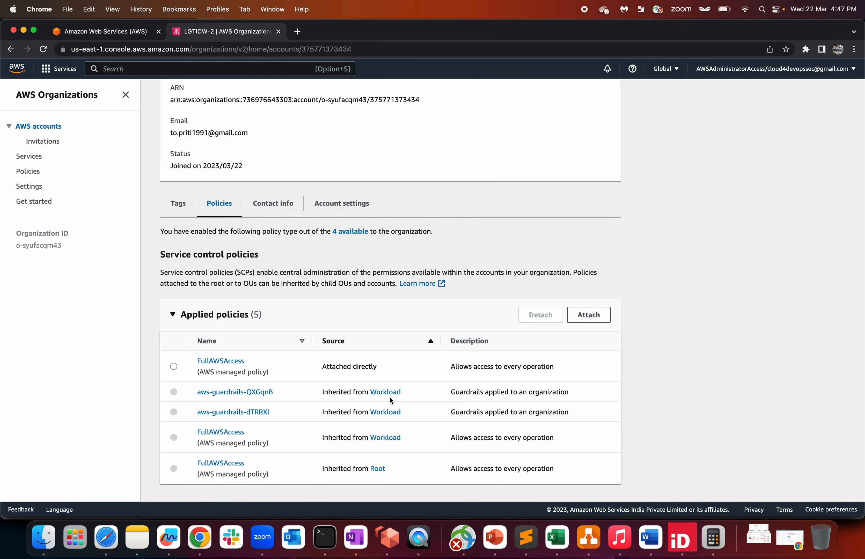
left_click(139, 66)
type("aws con")
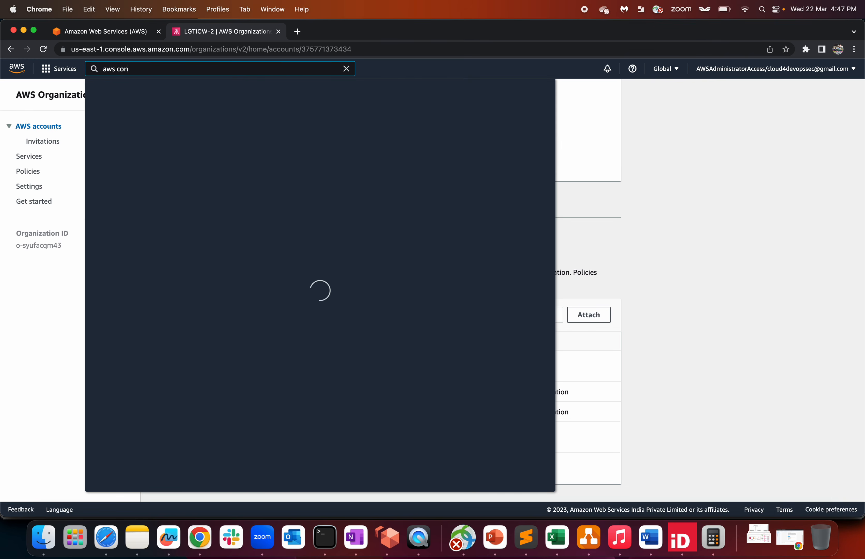
type("trol")
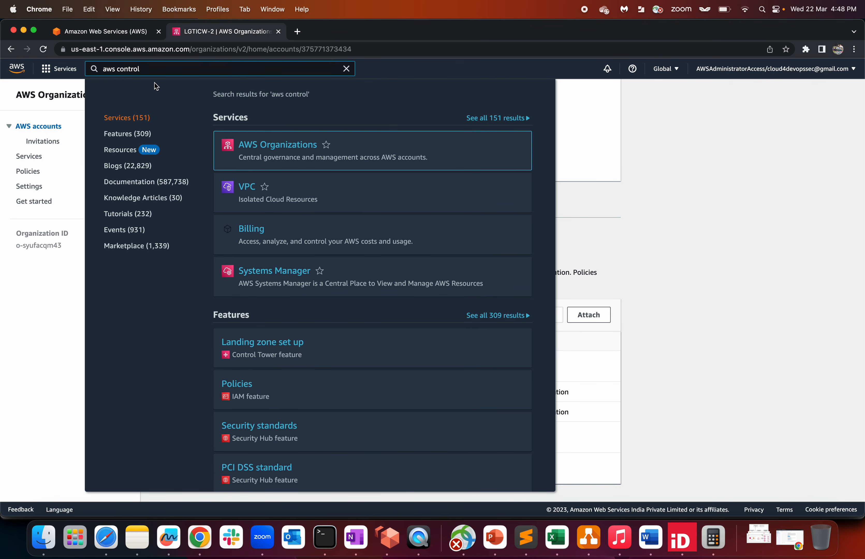
type(" tower")
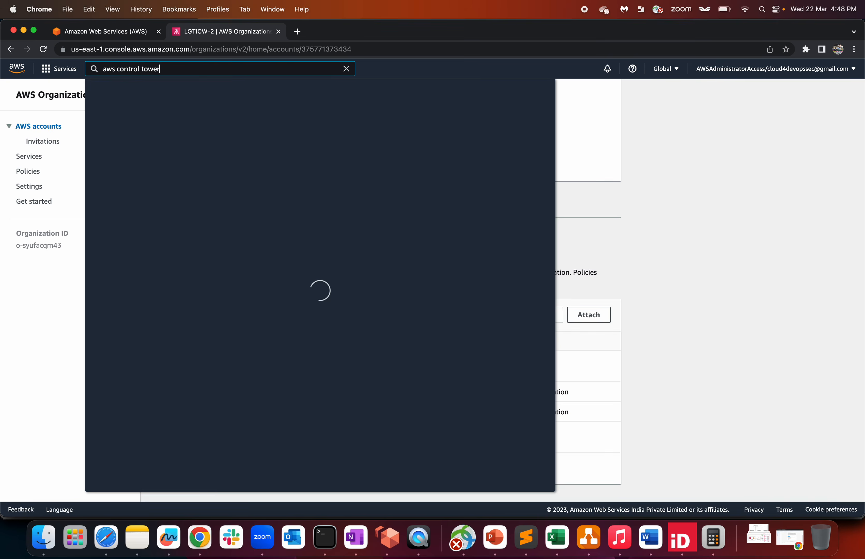
right_click(267, 147)
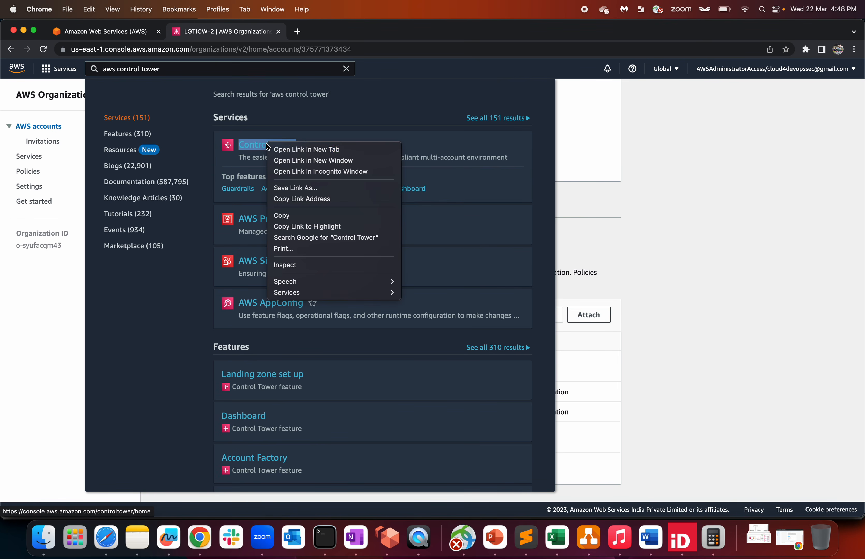
left_click(288, 149)
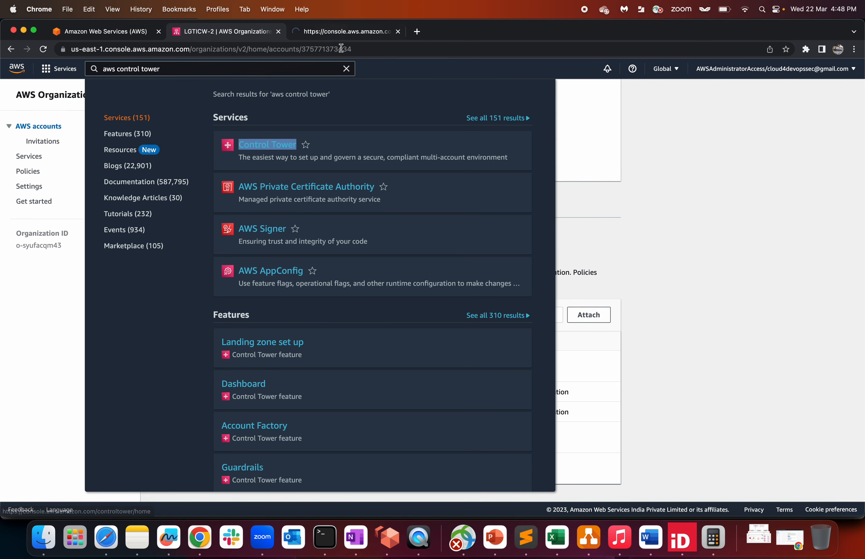
left_click(352, 31)
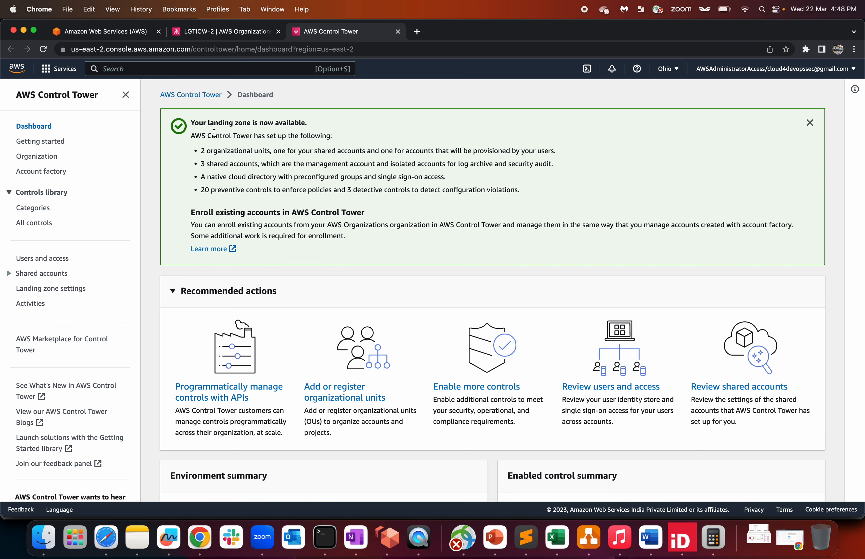
- Open the full account list from the Control Tower dashboard and expand the Workload unit to locate the LGTICW-2 account
scroll(272, 264, "down", 5)
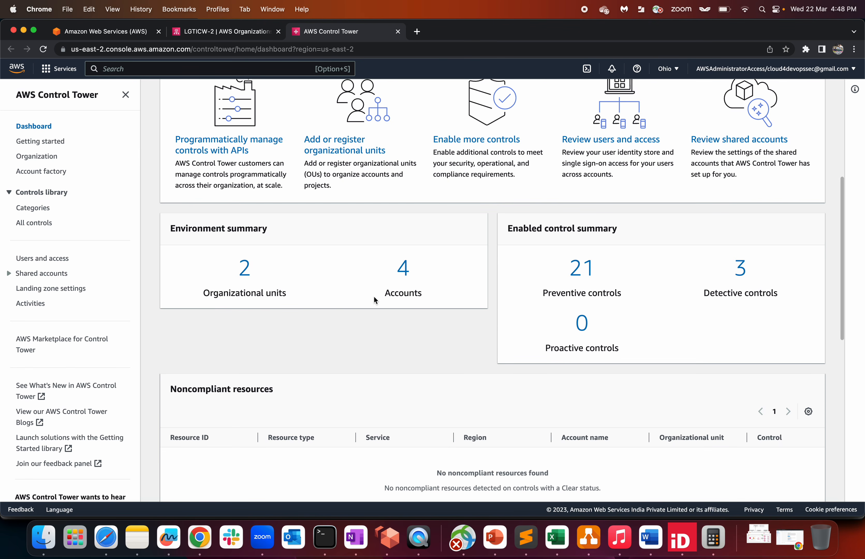
scroll(453, 274, "down", 5)
scroll(454, 274, "down", 5)
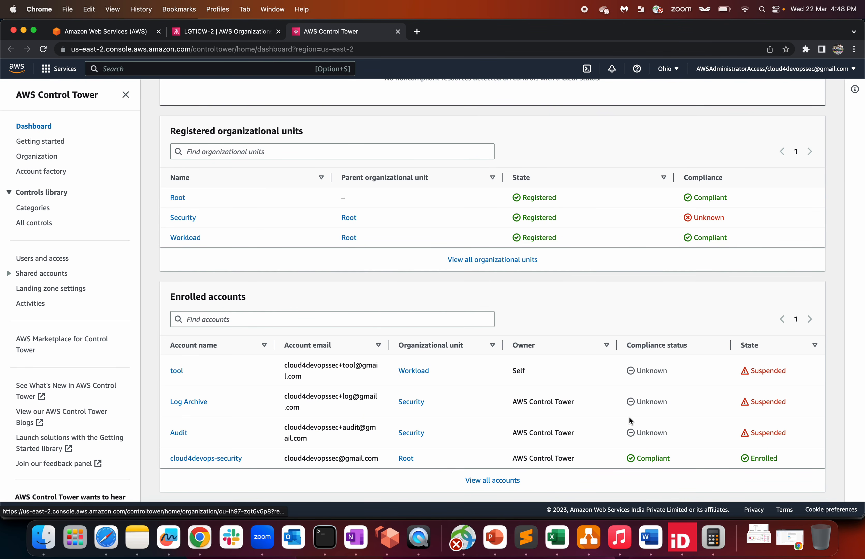
left_click(510, 480)
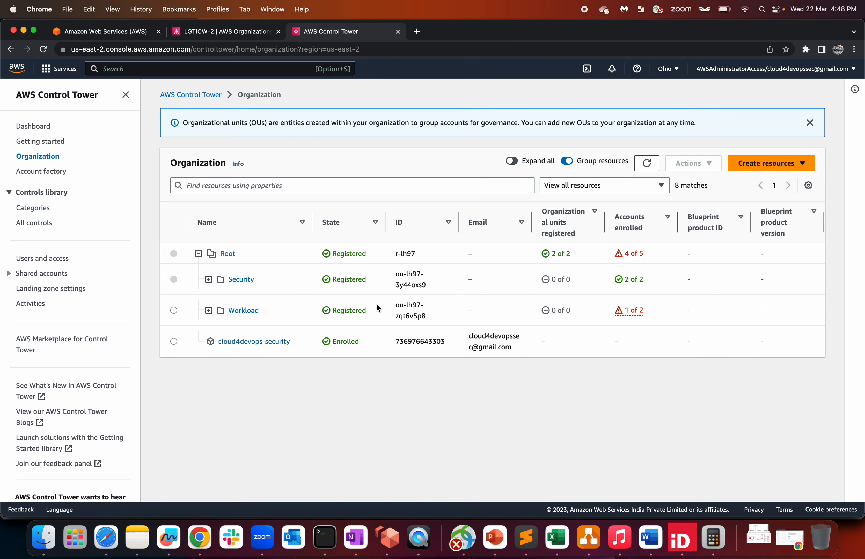
left_click(209, 309)
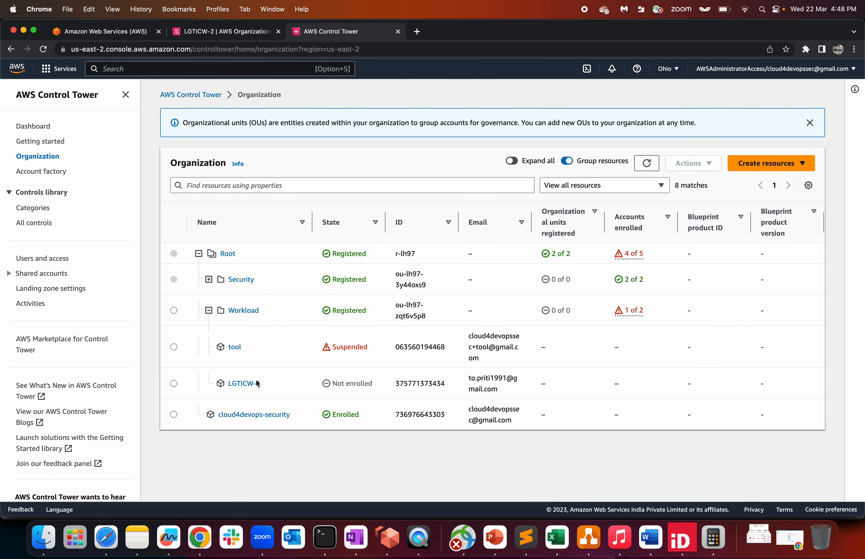
double_click(400, 385)
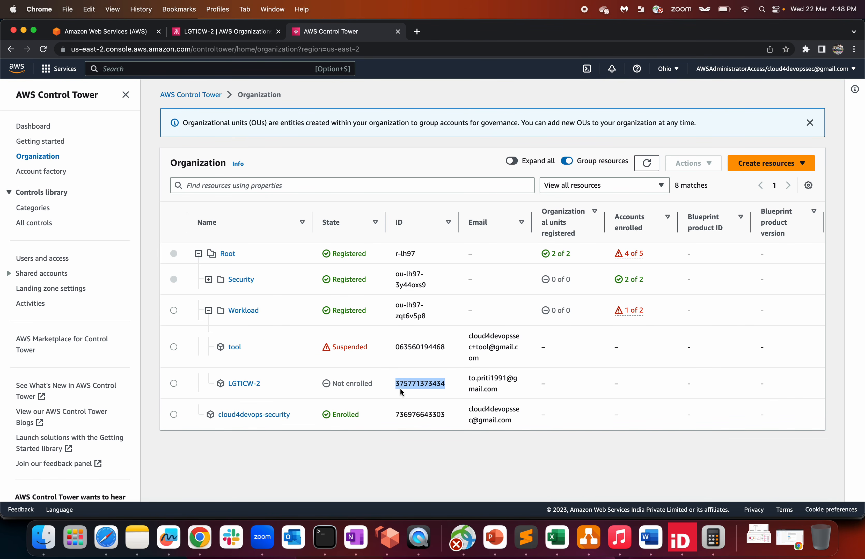
left_click(400, 389)
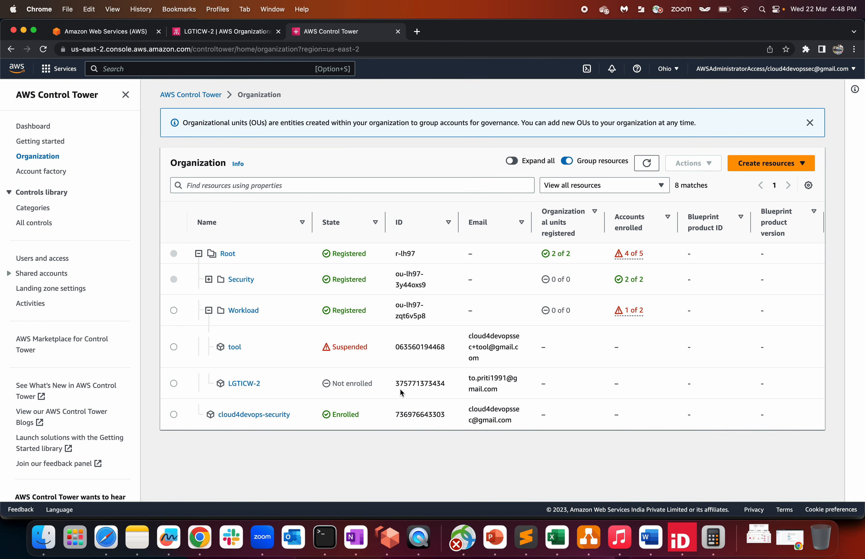
- Start enrolling the LGTICW-2 account and choose Workload as its organizational unit
left_click(173, 383)
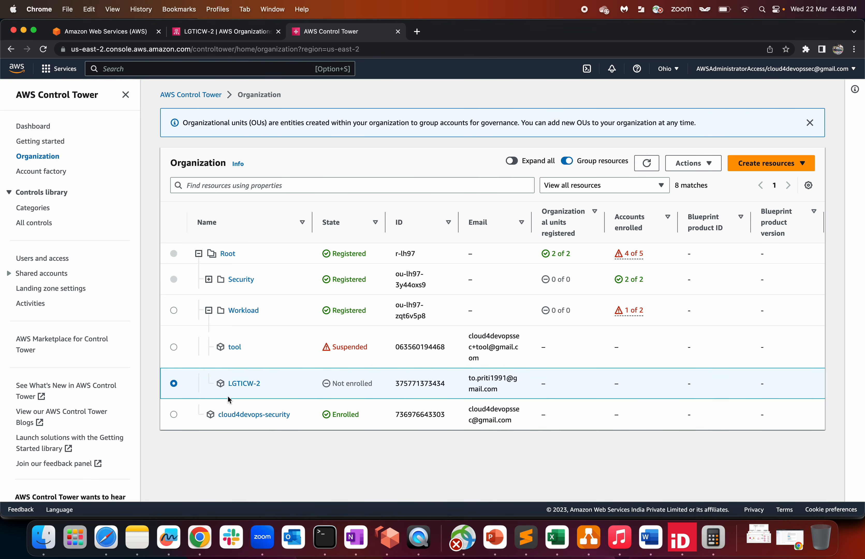
left_click(694, 164)
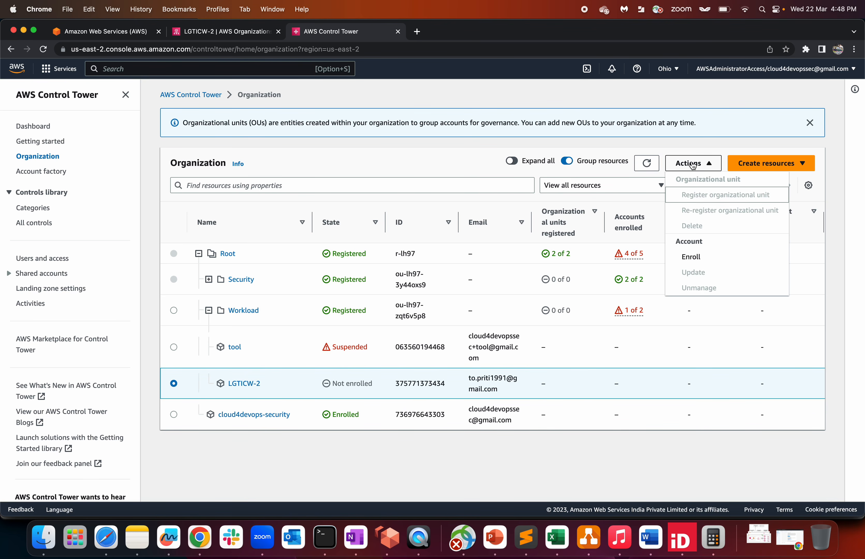
left_click(690, 258)
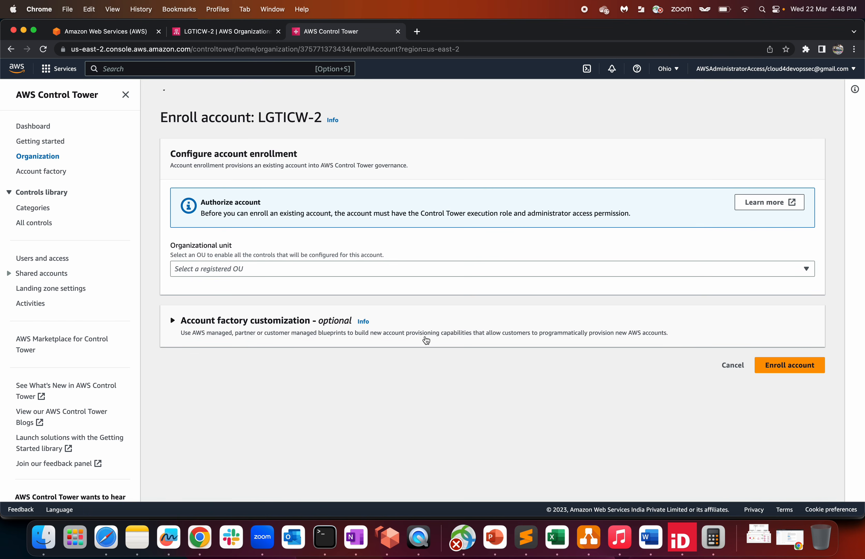
left_click(226, 273)
left_click(223, 306)
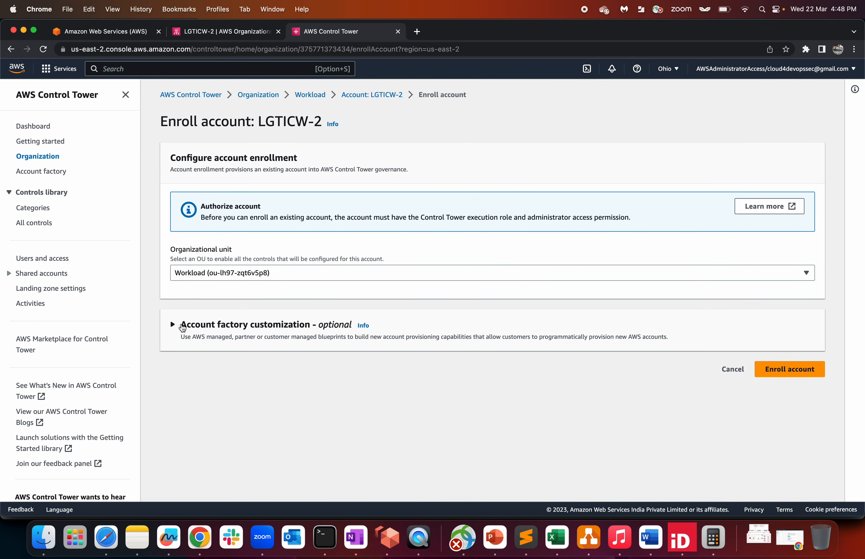
- Review the optional account factory customization settings and collapse them without making entries
left_click(180, 325)
scroll(332, 438, "down", 4)
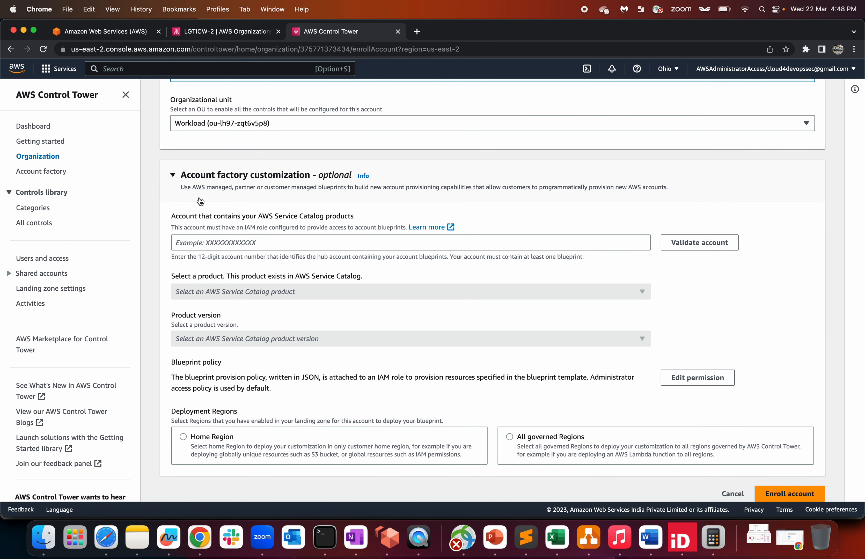
left_click(176, 175)
- Submit the enrollment of LGTICW-2, reading the notices on manual authorization and simultaneous account limits before confirming
left_click(777, 365)
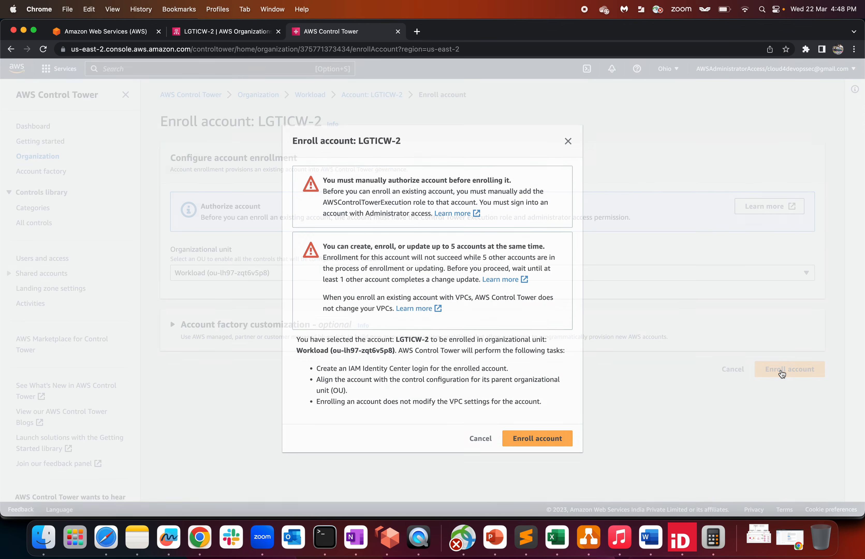
left_click_drag(365, 179, 520, 184)
left_click(460, 186)
left_click_drag(340, 246, 542, 248)
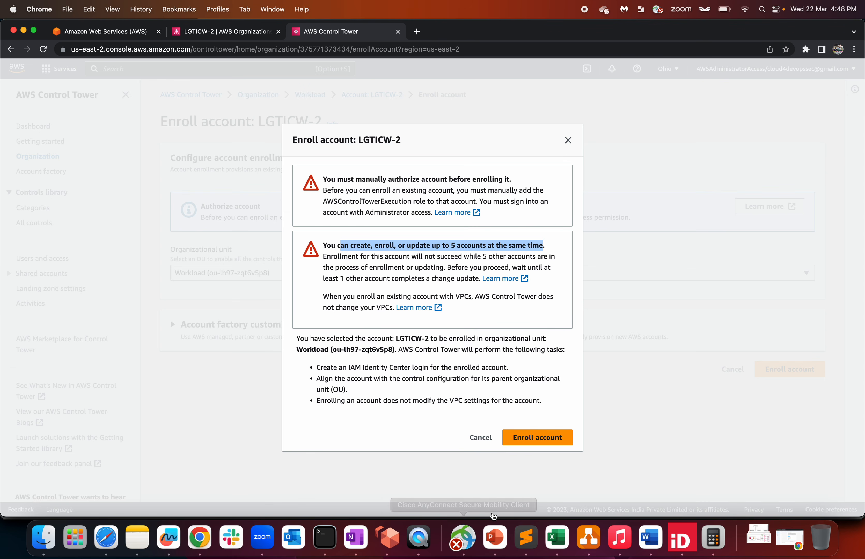
left_click(536, 438)
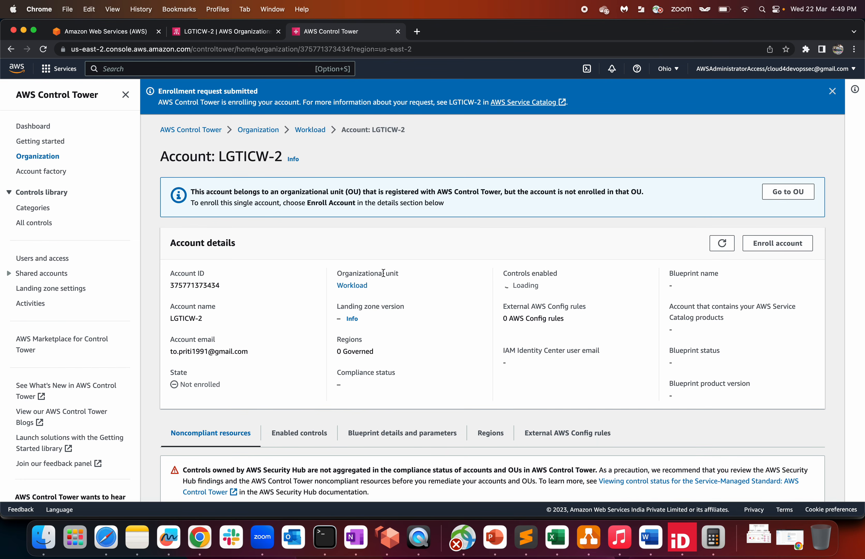
- Review the controls enabled on the LGTICW-2 account in its details and its enabled controls list
left_click_drag(502, 284, 573, 285)
scroll(572, 285, "down", 5)
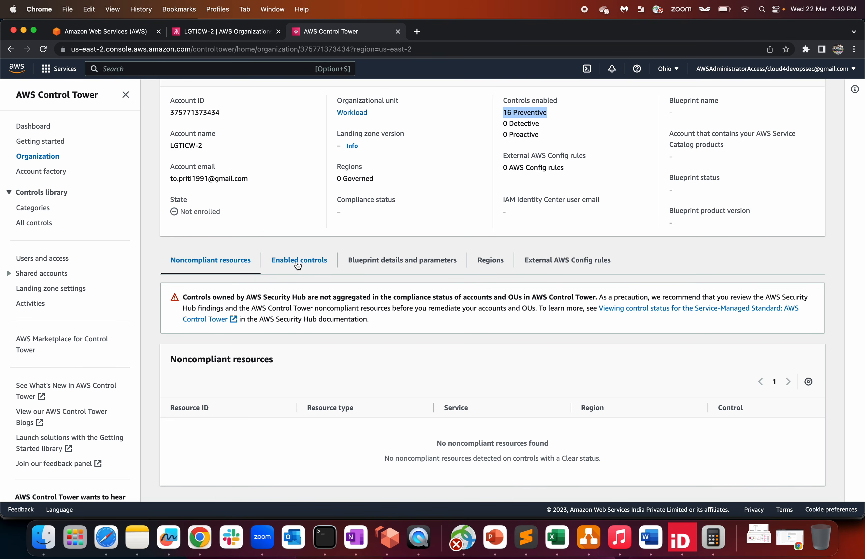
left_click(296, 267)
scroll(468, 390, "down", 7)
scroll(377, 442, "down", 20)
scroll(376, 442, "up", 20)
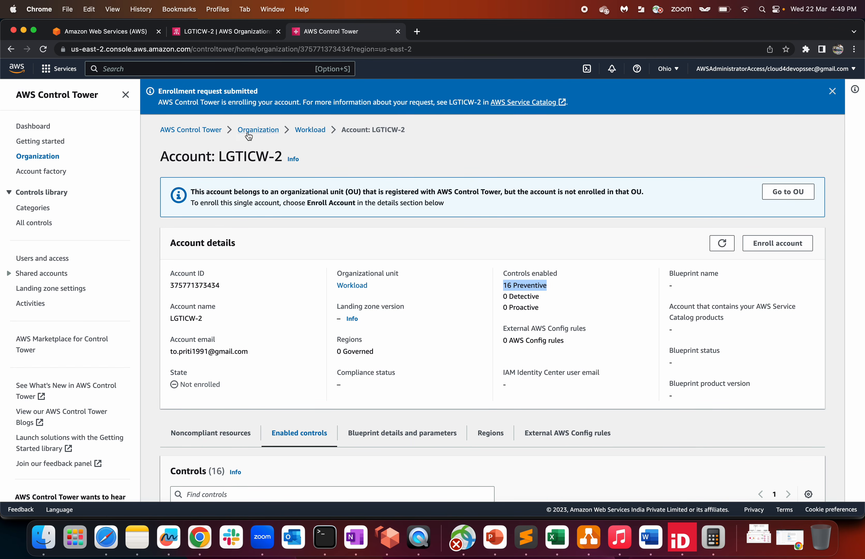
- Return to the Control Tower dashboard, reload it, and check the number of accounts in the environment summary
left_click(28, 126)
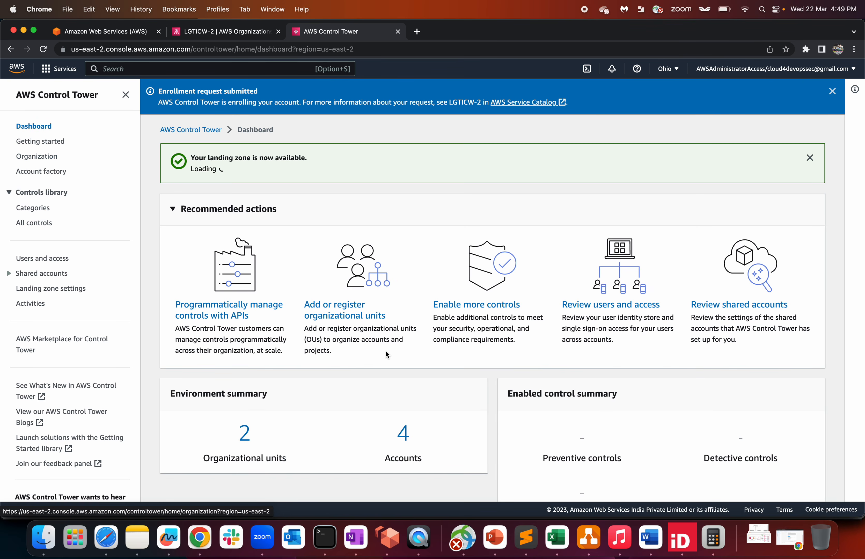
left_click(832, 128)
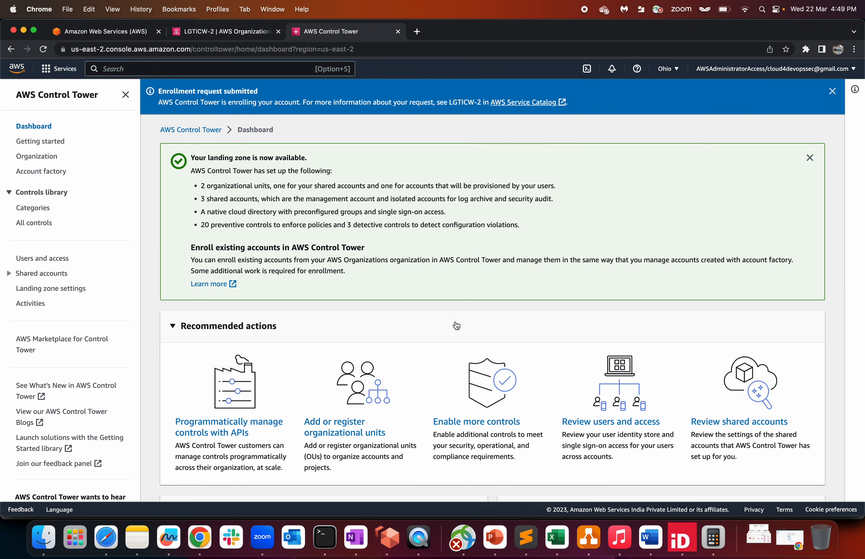
scroll(455, 324, "down", 10)
scroll(455, 323, "up", 5)
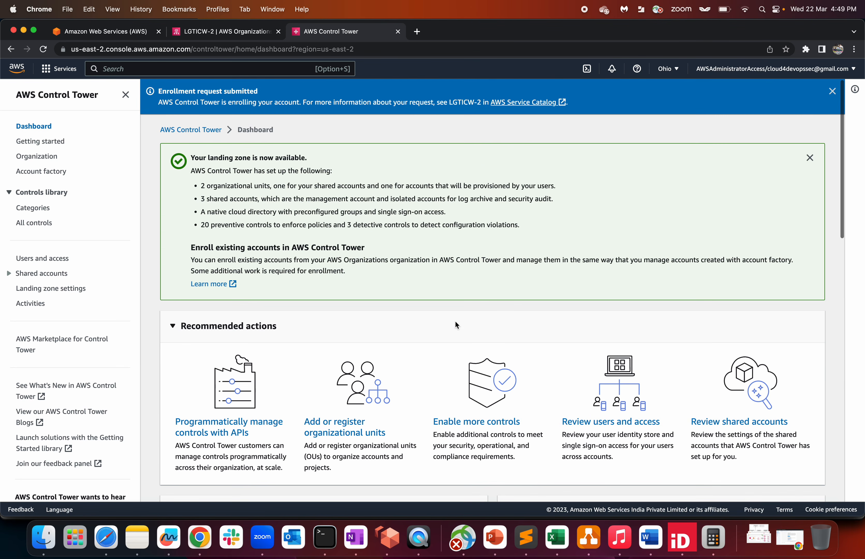
left_click(43, 49)
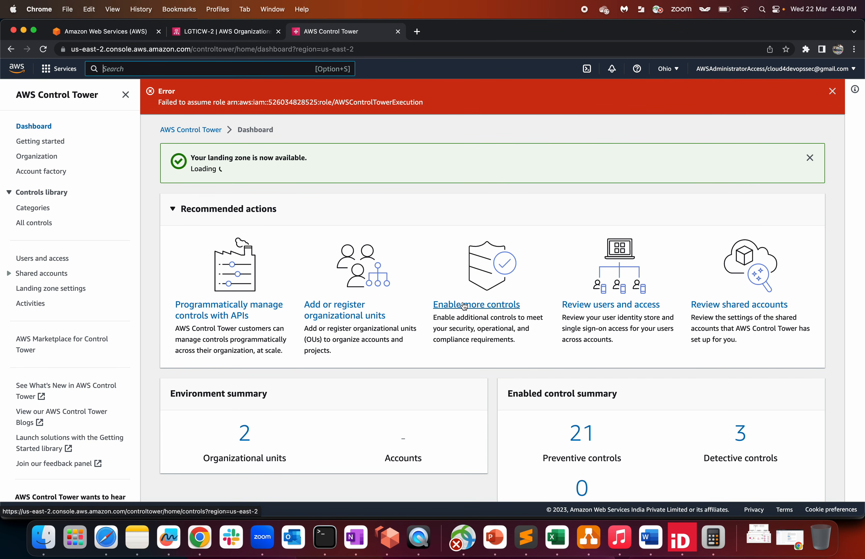
scroll(463, 304, "down", 7)
left_click_drag(366, 329, 453, 327)
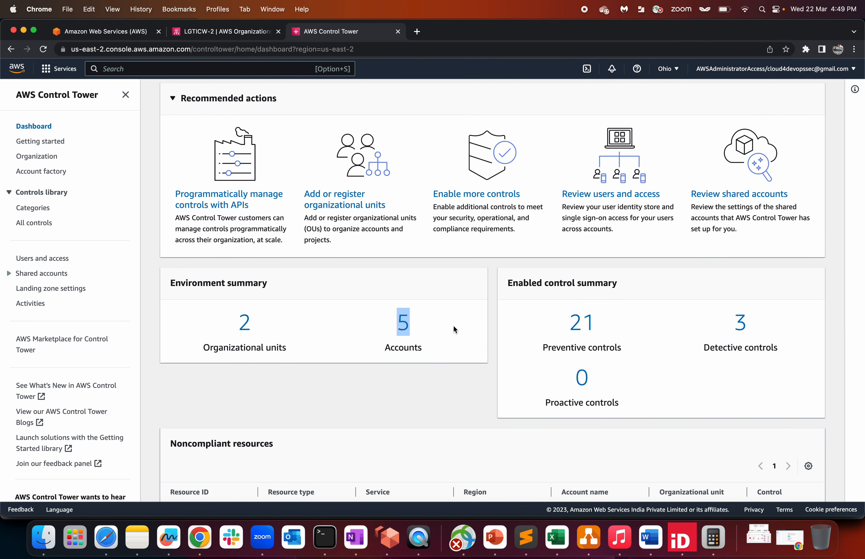
- Check the enrollment state and compliance status of LGTICW-2 among the enrolled accounts, comparing it with the cloud4devops-security account
scroll(452, 327, "down", 9)
scroll(453, 328, "down", 4)
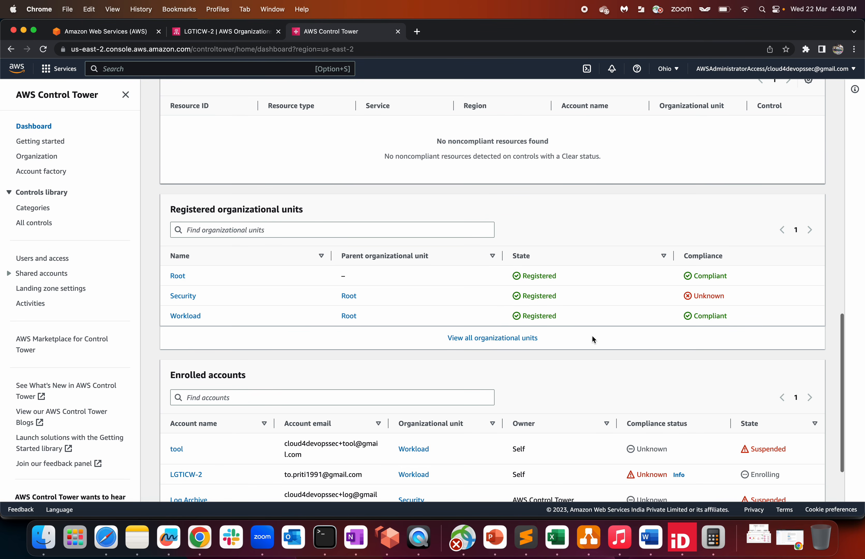
left_click_drag(784, 402, 739, 404)
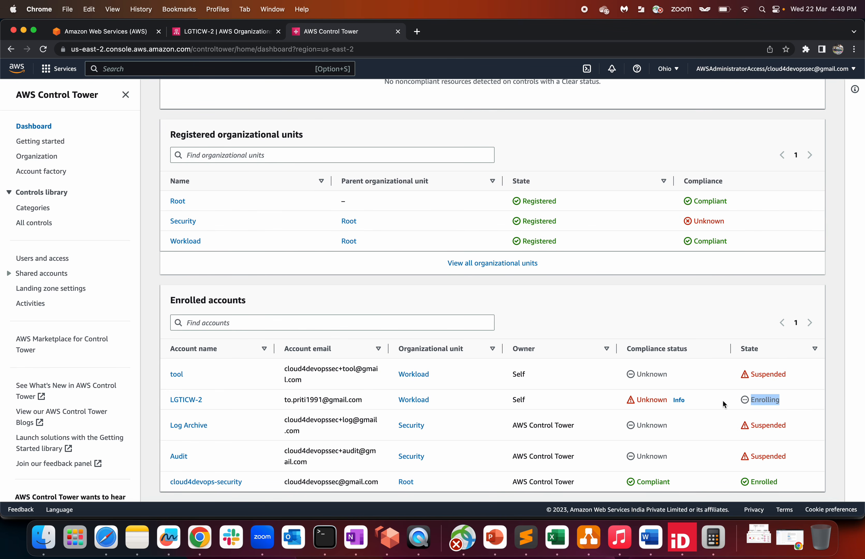
left_click_drag(617, 400, 675, 398)
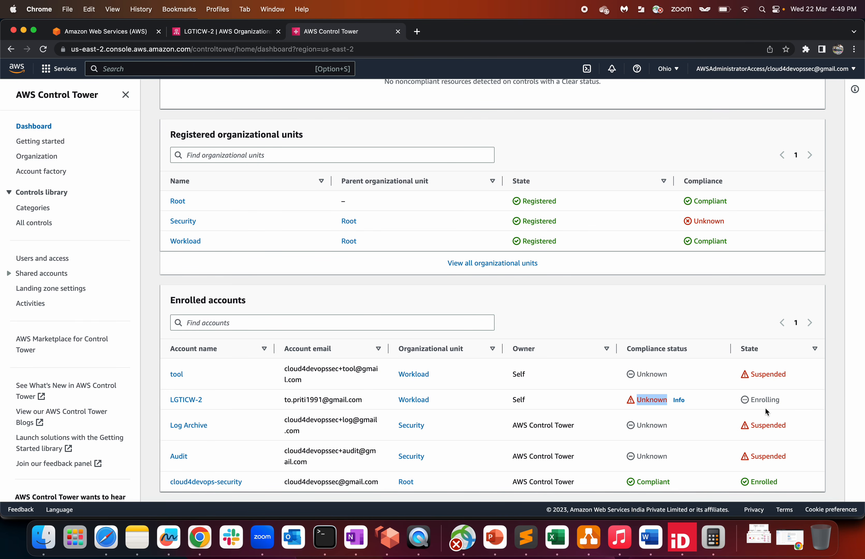
left_click_drag(637, 482, 730, 483)
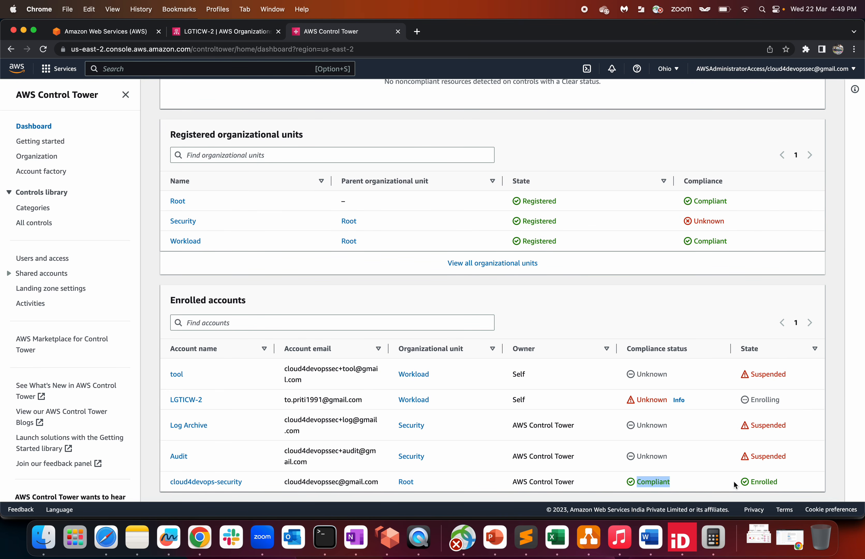
left_click_drag(636, 400, 665, 399)
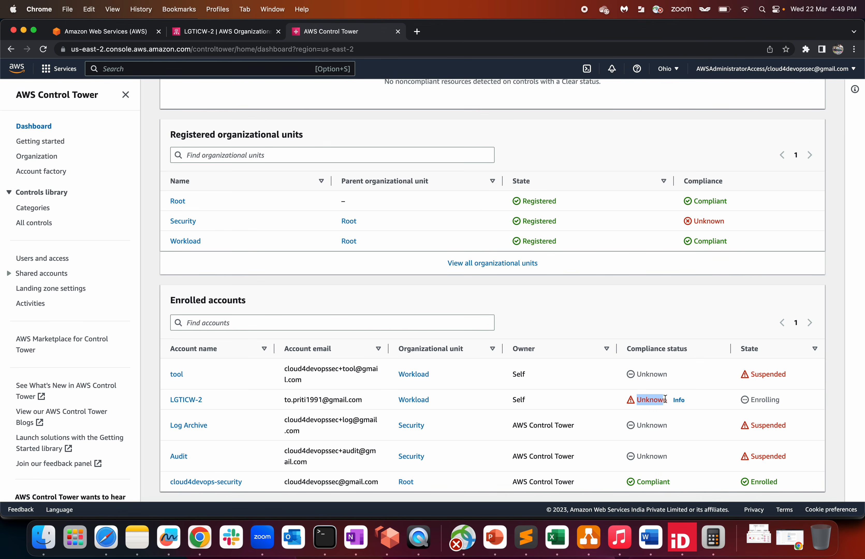
scroll(665, 406, "up", 15)
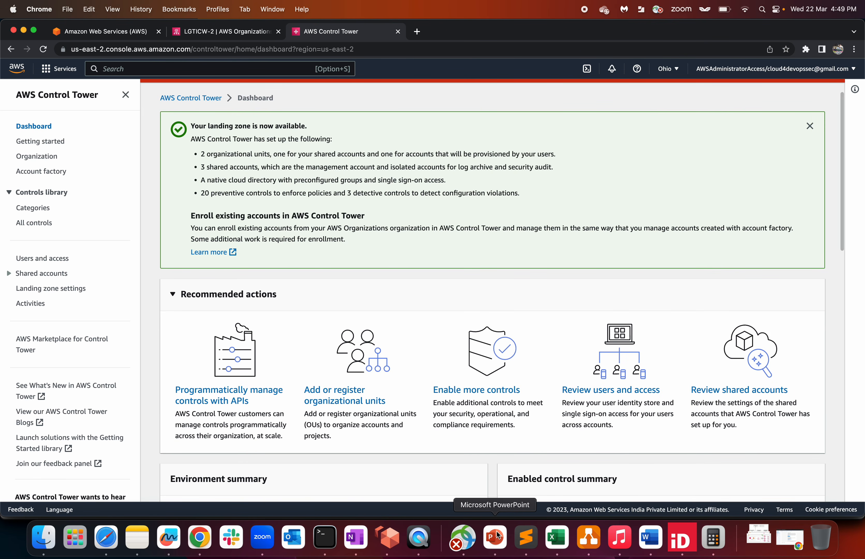